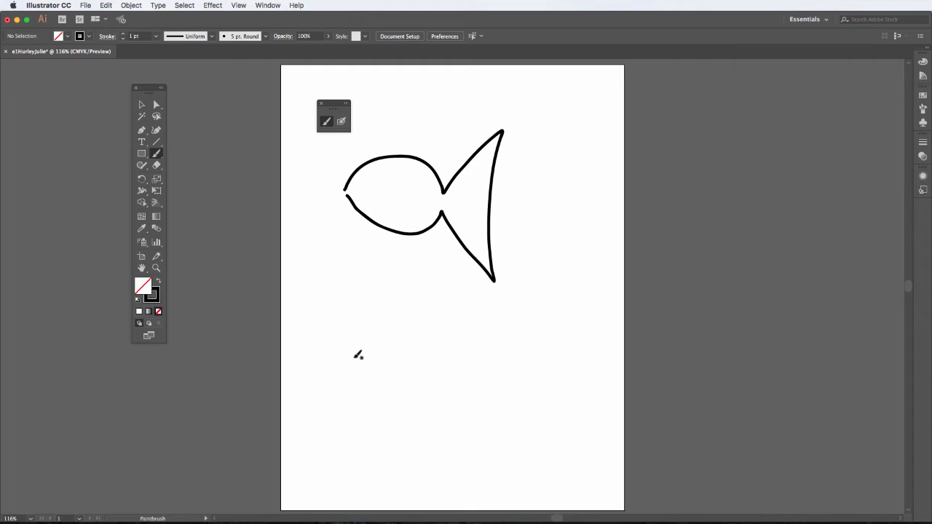
# - Draw a second fish outline, body and tail in one stroke, below the first fish with the Paintbrush tool
pyautogui.moveTo(345, 356)
pyautogui.mouseDown()
pyautogui.moveTo(389, 320)
pyautogui.moveTo(417, 319)
pyautogui.moveTo(450, 338)
pyautogui.moveTo(455, 365)
pyautogui.moveTo(514, 298)
pyautogui.moveTo(501, 445)
pyautogui.moveTo(456, 382)
pyautogui.moveTo(440, 398)
pyautogui.moveTo(401, 403)
pyautogui.moveTo(346, 360)
pyautogui.mouseUp()
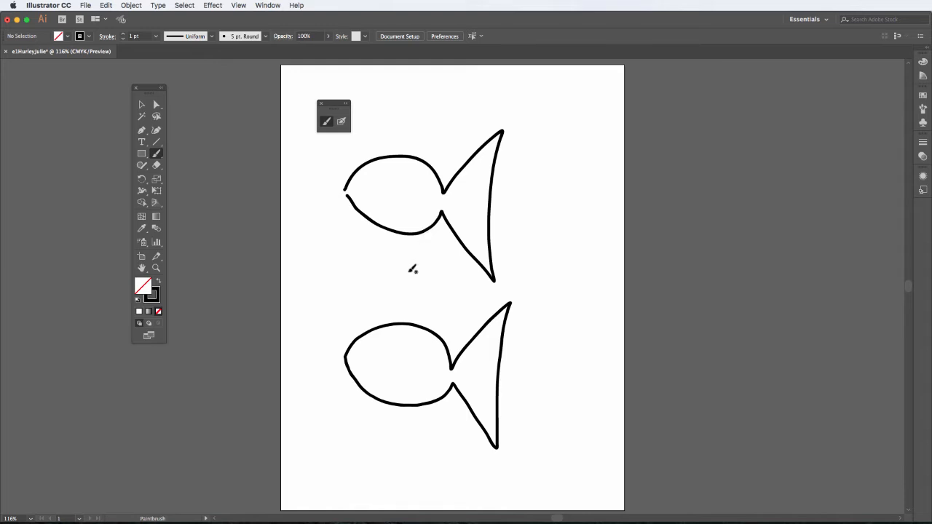
# - Fill the upper fish with orange after trying teal and green swatches
pyautogui.click(141, 105)
pyautogui.click(353, 174)
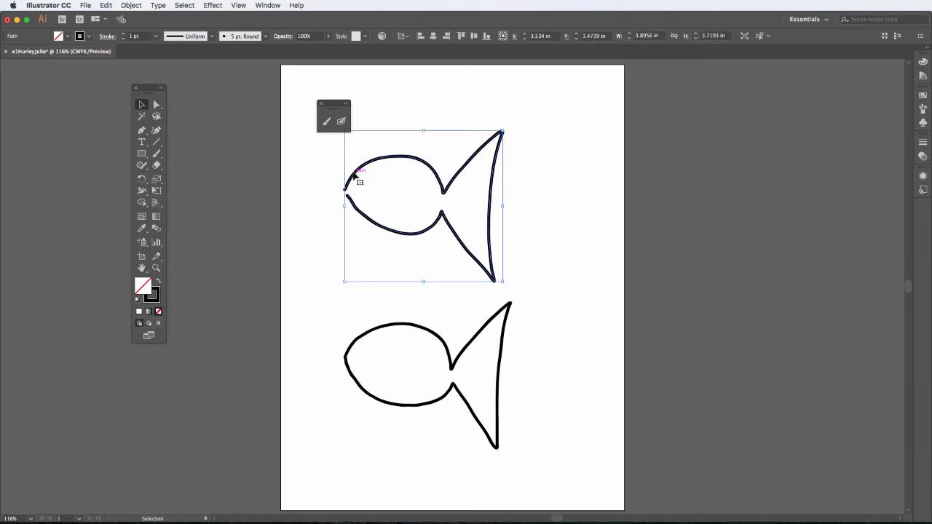
pyautogui.click(69, 37)
pyautogui.click(62, 59)
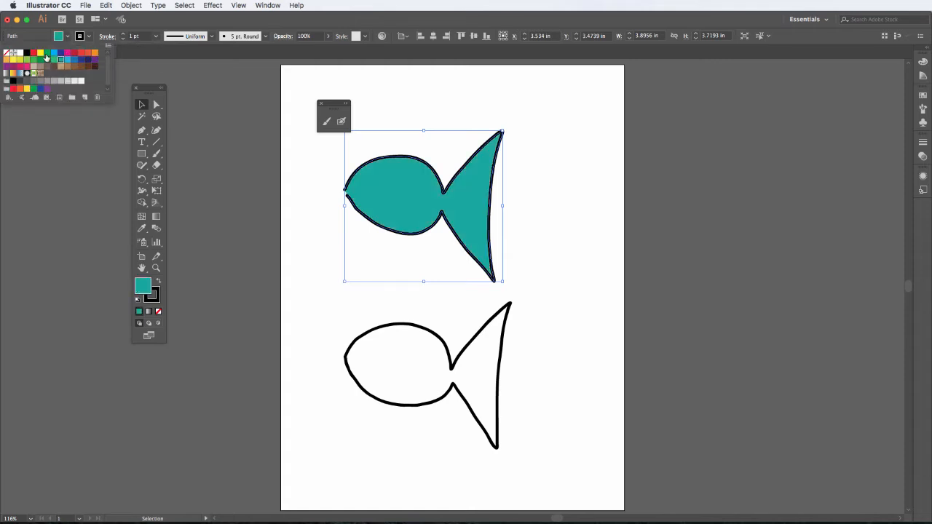
pyautogui.click(45, 56)
pyautogui.click(40, 58)
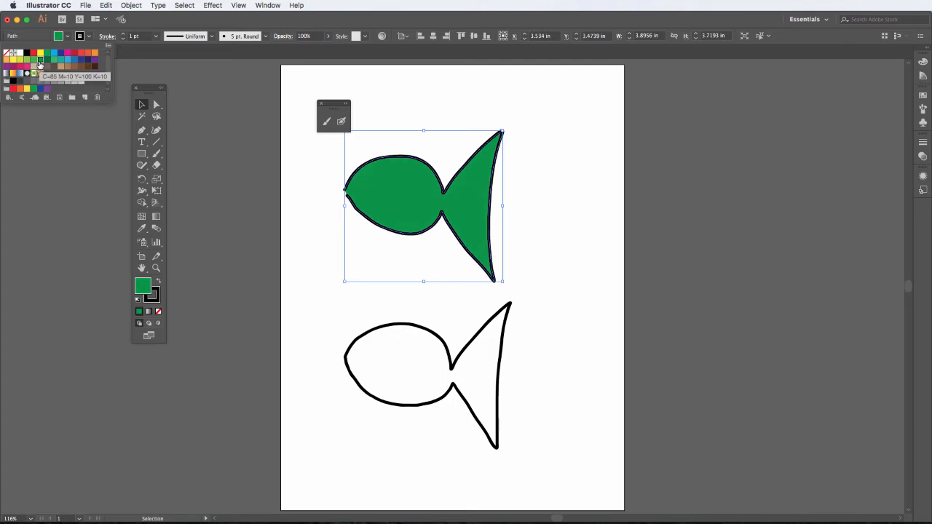
pyautogui.click(93, 55)
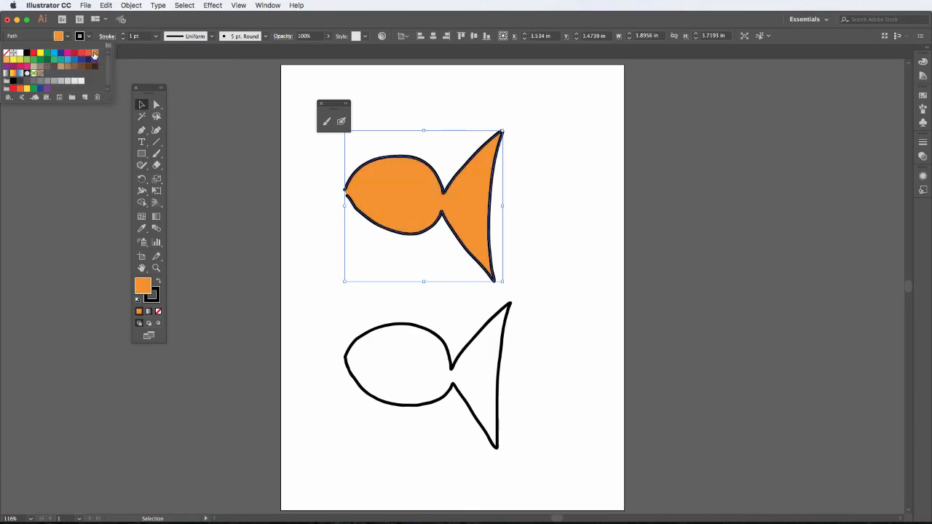
# - Give the upper fish's outline a dark blue stroke with a weight of 2 pt
pyautogui.click(90, 38)
pyautogui.click(90, 38)
pyautogui.click(81, 61)
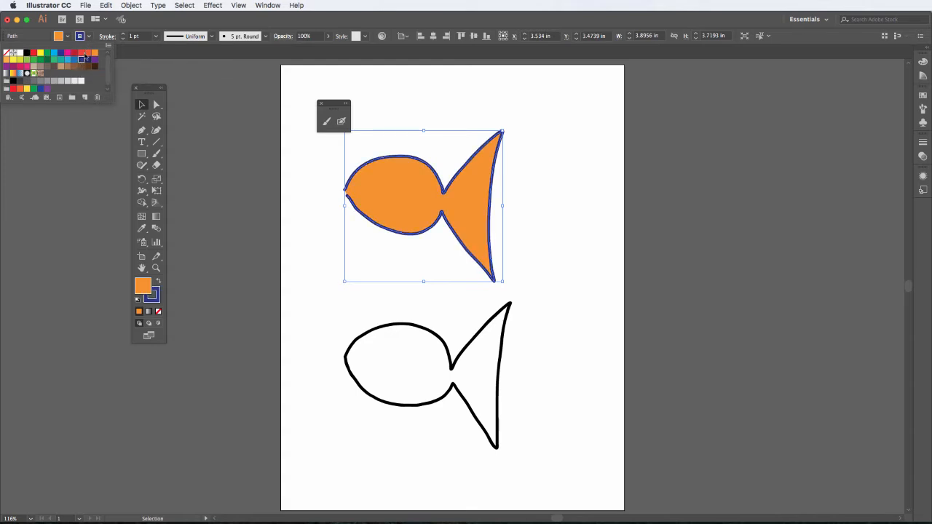
pyautogui.click(123, 36)
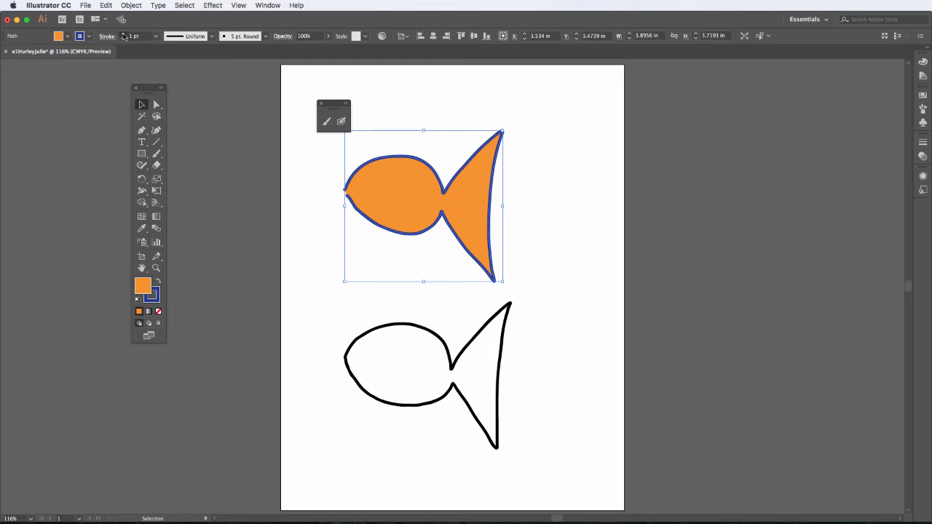
pyautogui.click(123, 34)
pyautogui.click(124, 35)
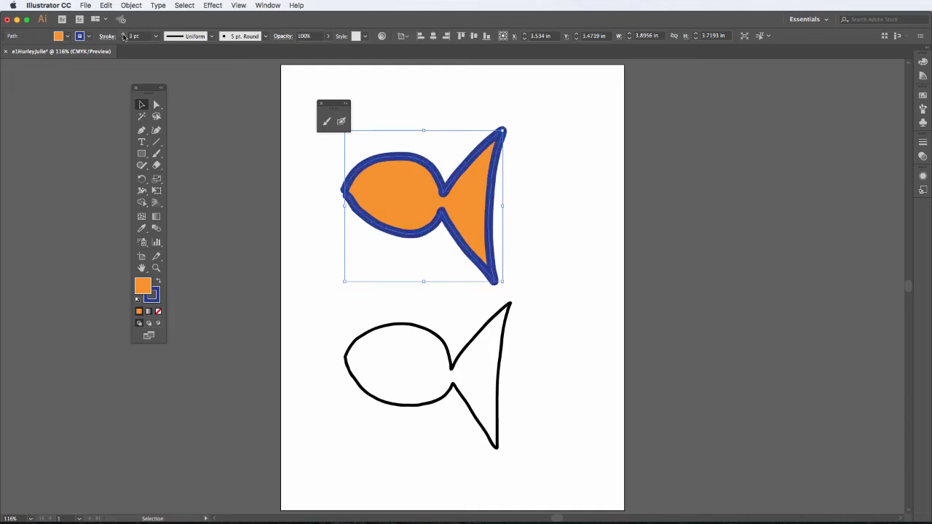
pyautogui.click(123, 38)
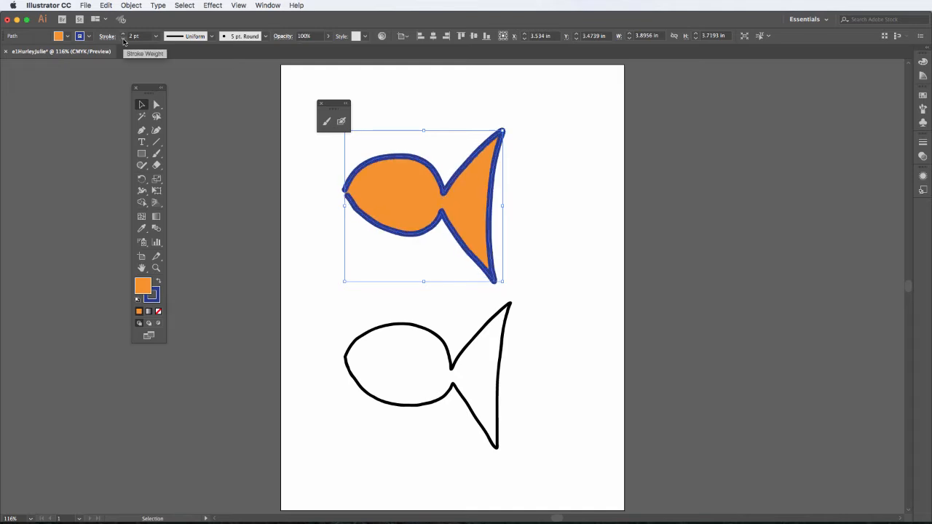
# - Try the variable width profiles on the upper fish's outline, finishing with the symmetrical lens-shaped profile
pyautogui.click(210, 36)
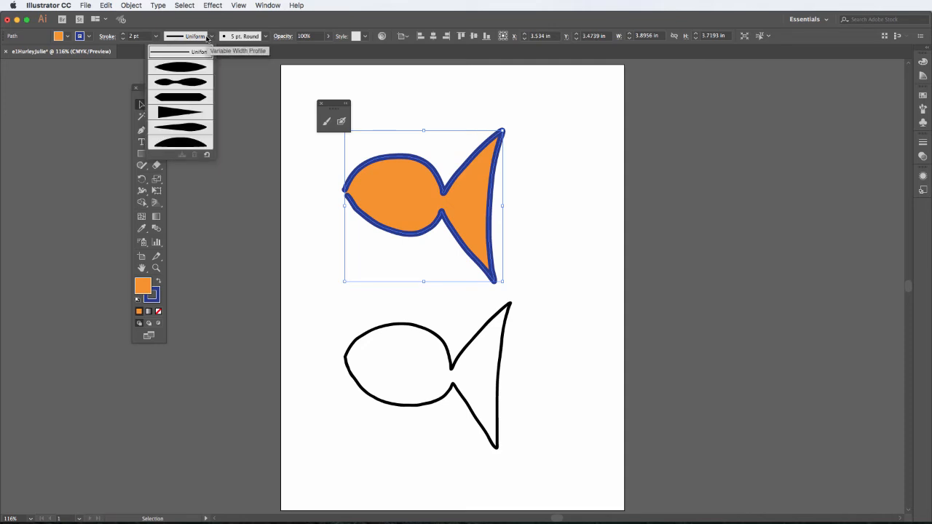
pyautogui.click(195, 69)
pyautogui.click(212, 36)
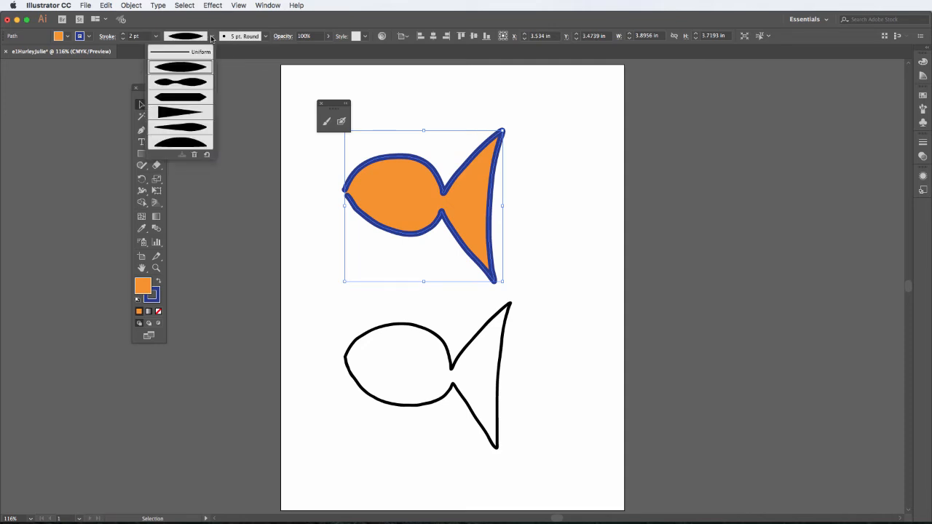
pyautogui.click(200, 78)
pyautogui.click(211, 36)
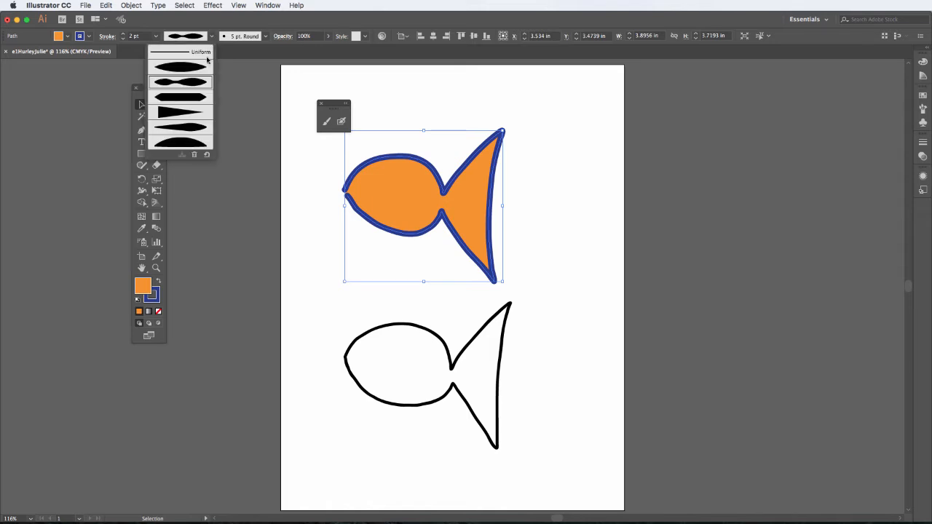
pyautogui.click(199, 97)
pyautogui.click(212, 37)
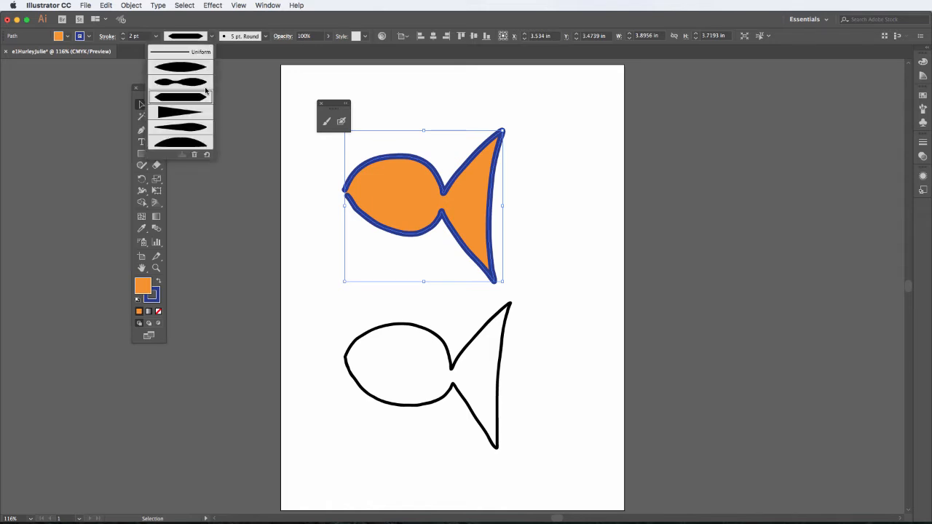
pyautogui.click(198, 111)
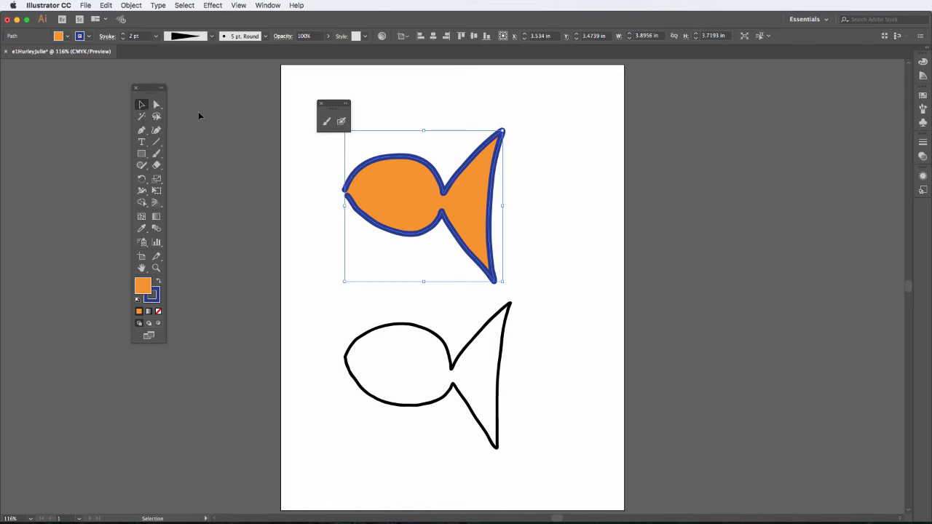
pyautogui.click(212, 37)
pyautogui.click(195, 71)
# - Switch the upper fish's outline to the Basic brush and increase its stroke weight to 15 pt
pyautogui.click(264, 38)
pyautogui.click(244, 89)
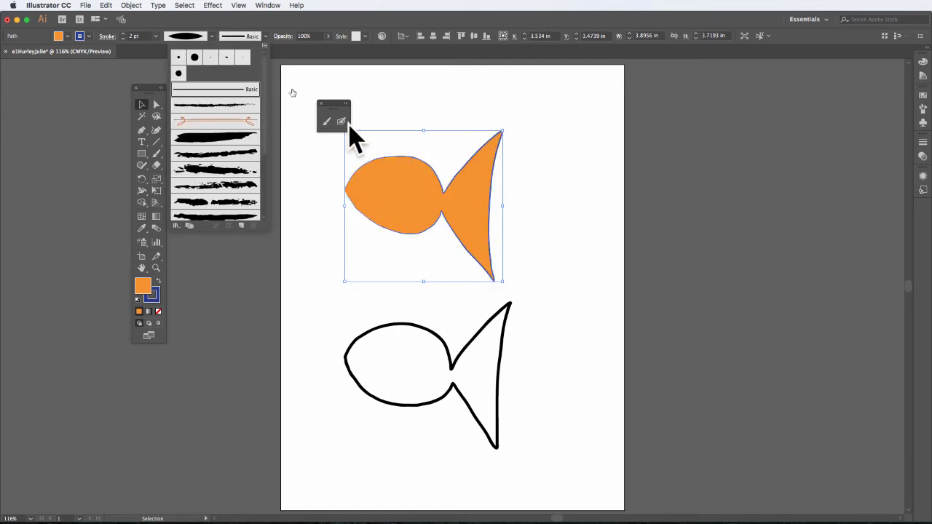
pyautogui.click(122, 34)
pyautogui.click(122, 33)
pyautogui.click(123, 35)
pyautogui.click(123, 35)
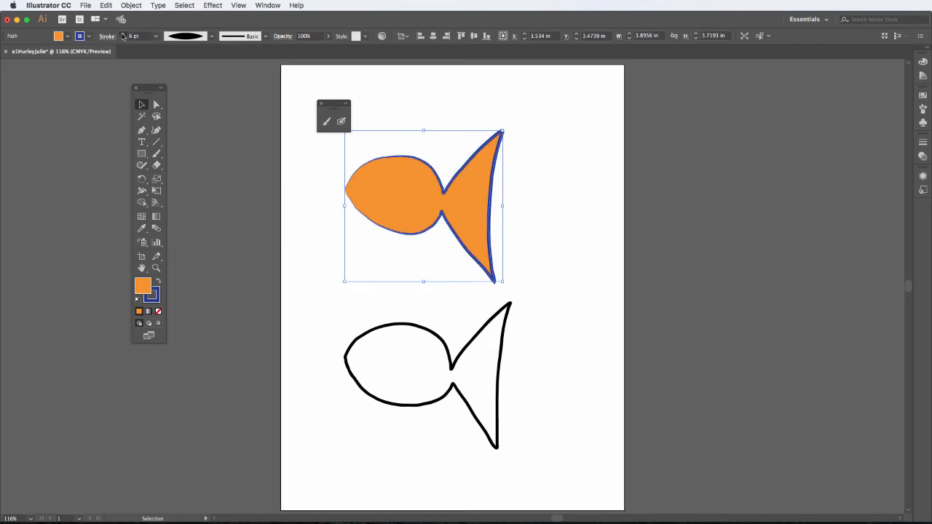
pyautogui.click(122, 34)
pyautogui.click(122, 34)
pyautogui.click(122, 34)
pyautogui.click(123, 34)
pyautogui.click(123, 34)
pyautogui.click(122, 34)
pyautogui.click(123, 35)
pyautogui.click(122, 34)
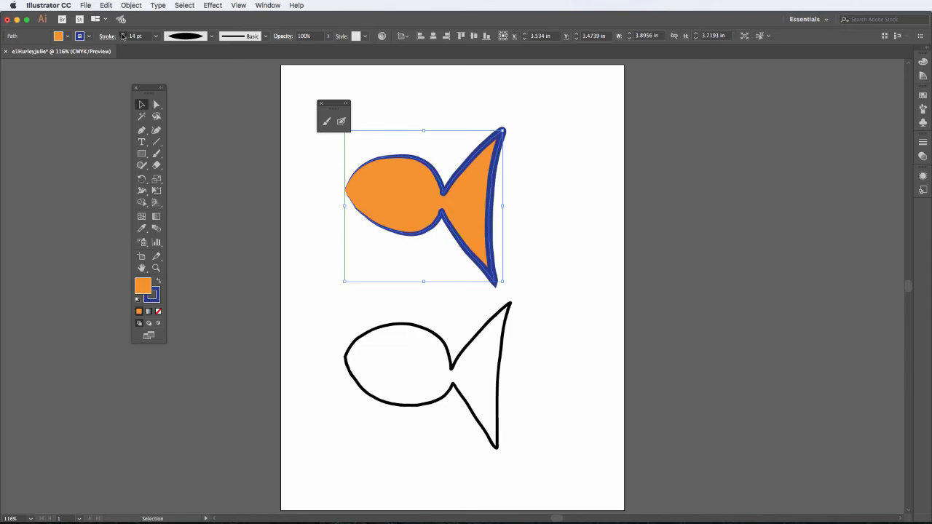
pyautogui.click(123, 34)
# - Try the double-bulge, blunt-ended and tapering width profiles on the upper fish's outline, finishing with the asymmetric teardrop-like profile
pyautogui.click(211, 36)
pyautogui.click(201, 80)
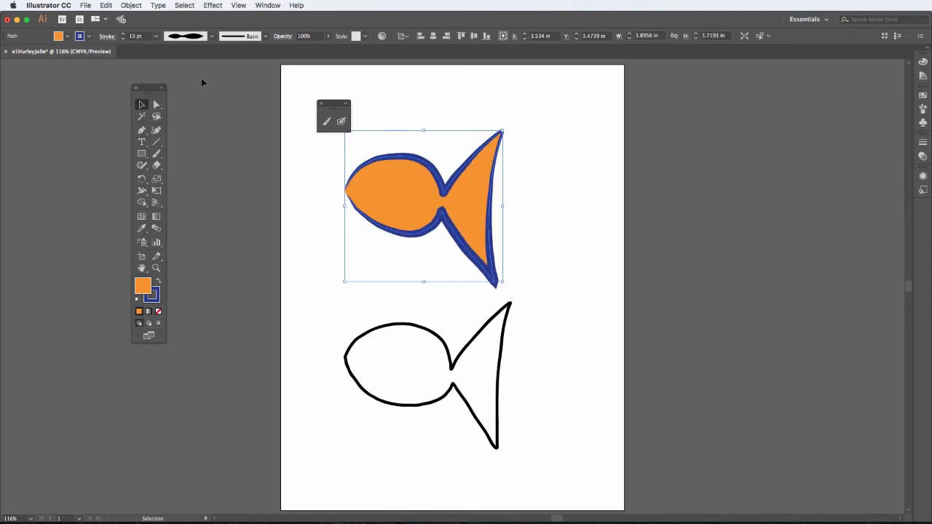
pyautogui.click(212, 36)
pyautogui.click(199, 96)
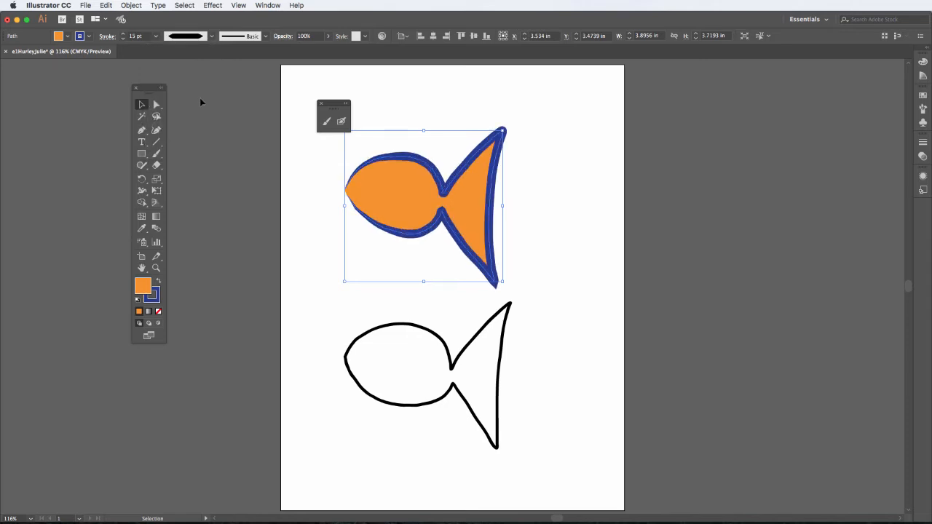
pyautogui.click(212, 37)
pyautogui.click(201, 110)
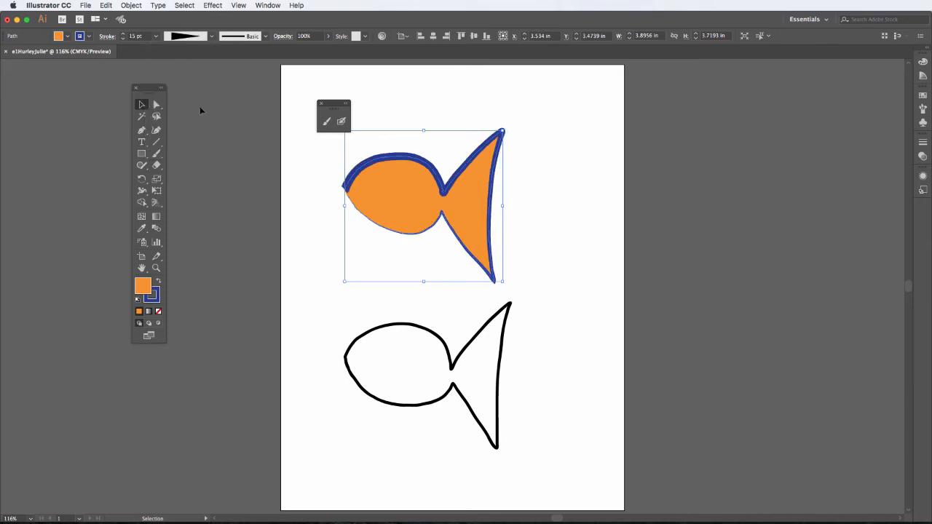
pyautogui.click(212, 37)
pyautogui.click(190, 129)
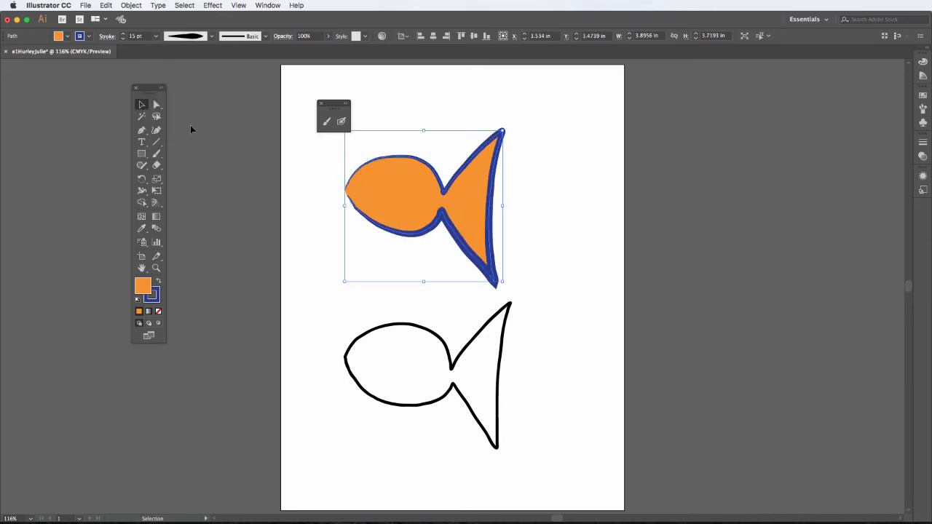
# - Open the Artistic_Paintbrush brush library
pyautogui.click(266, 36)
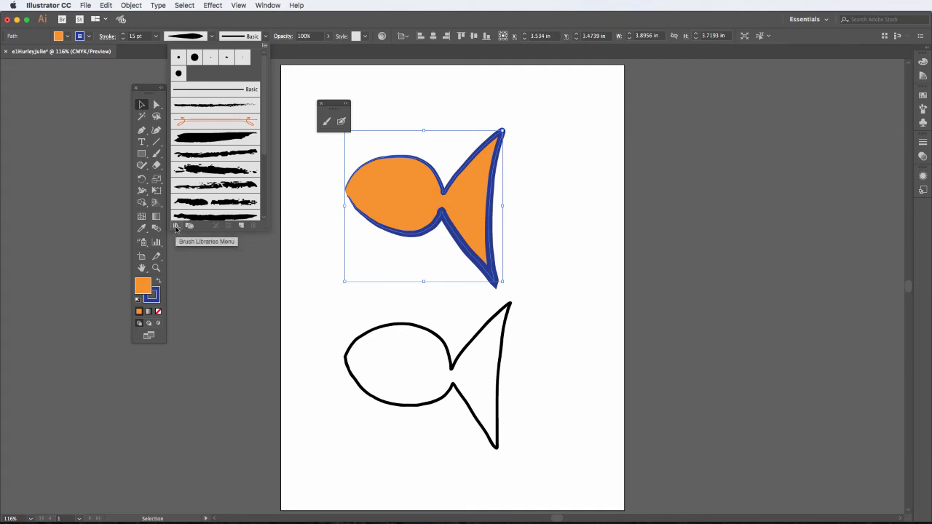
pyautogui.click(176, 227)
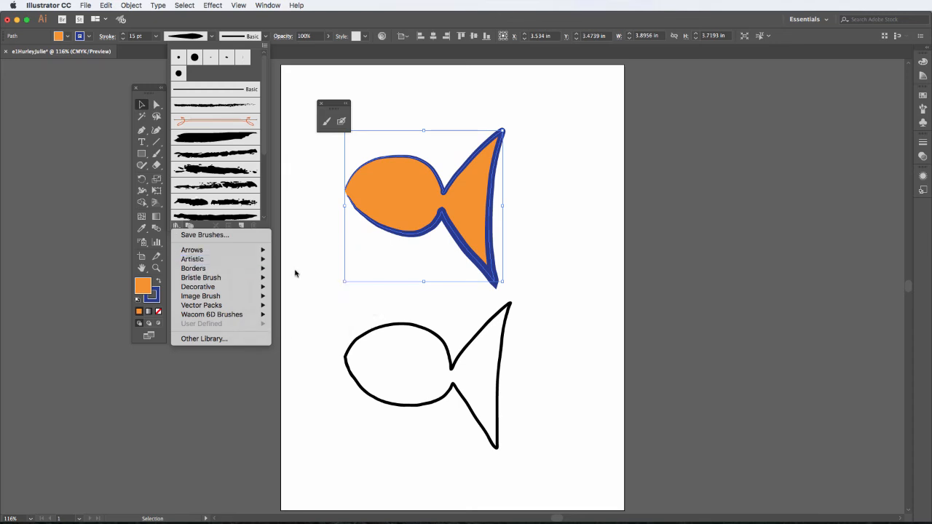
pyautogui.moveTo(260, 260)
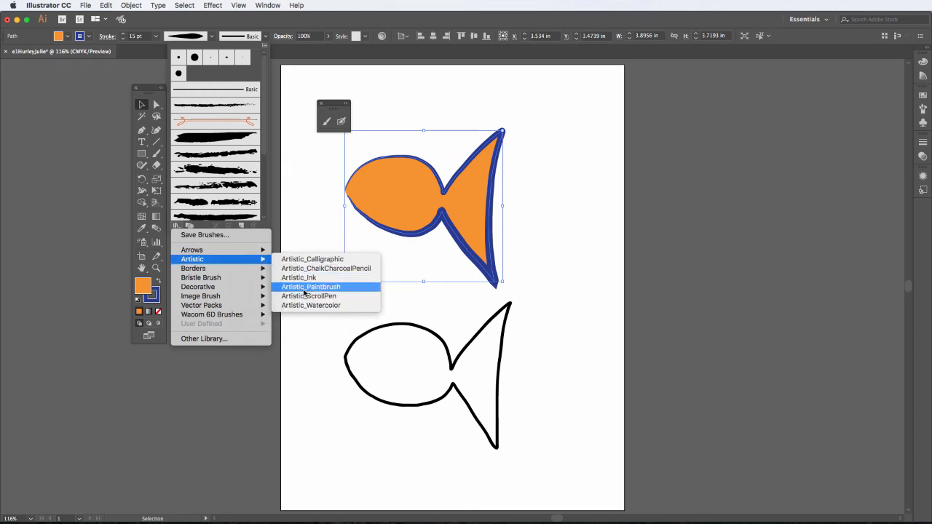
pyautogui.click(306, 289)
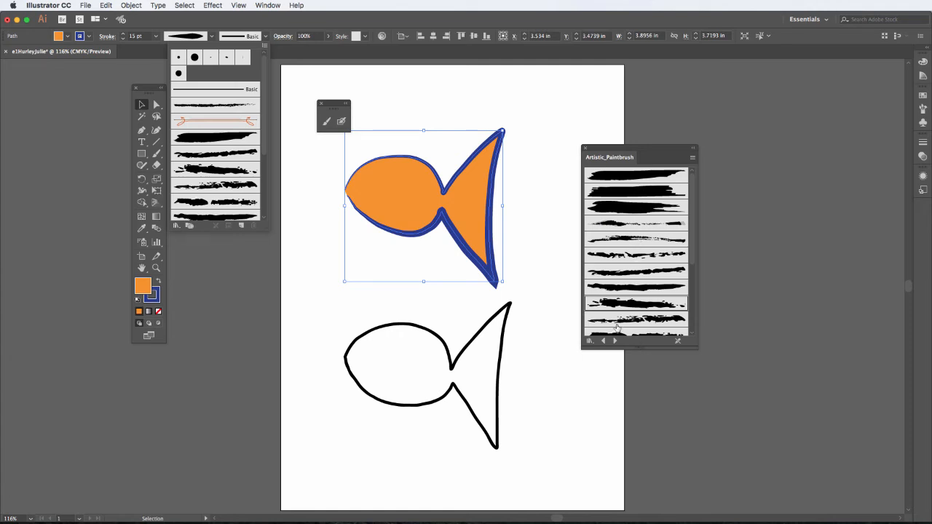
# - Open the Bristle Brush Library and separate it from the Artistic_Paintbrush library so both show side by side
pyautogui.click(176, 226)
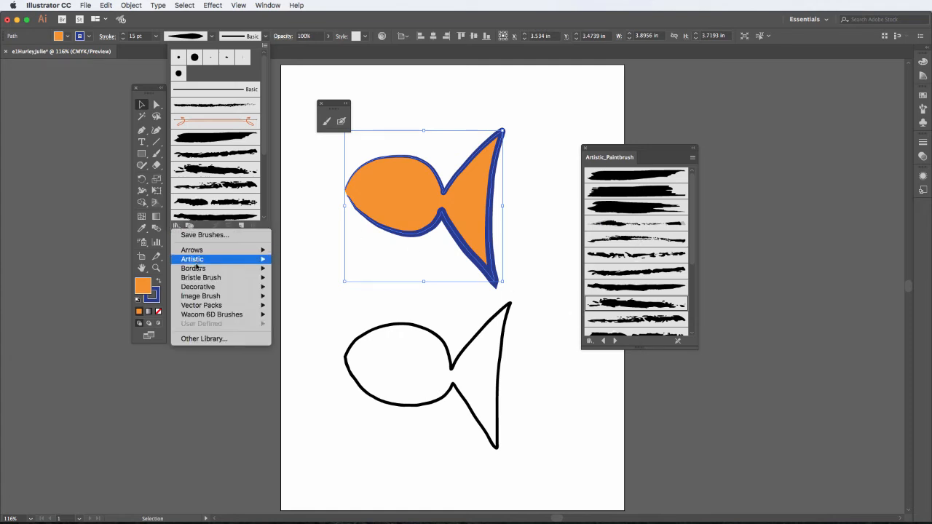
pyautogui.moveTo(202, 254)
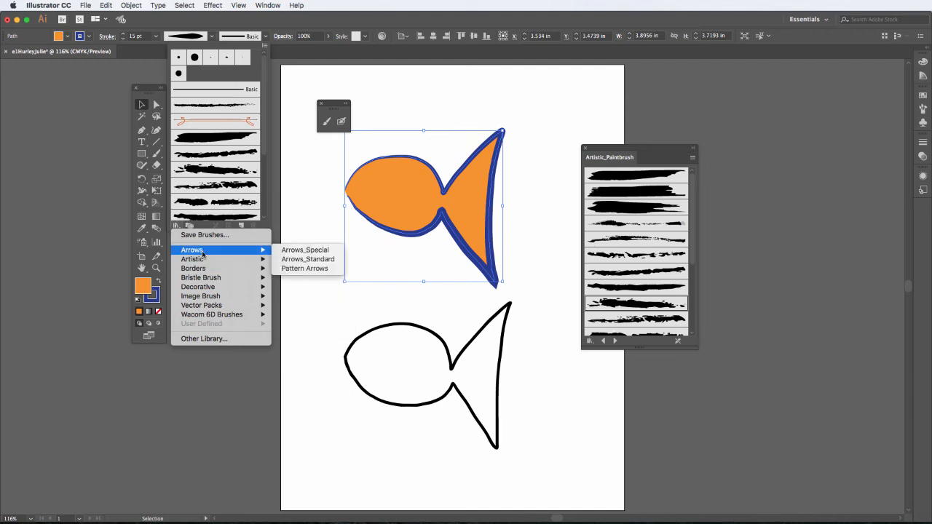
pyautogui.moveTo(201, 279)
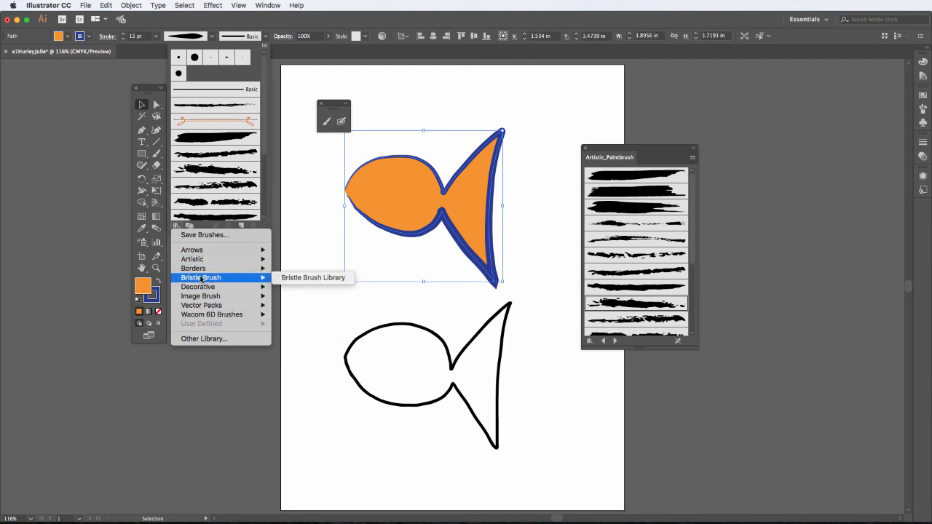
pyautogui.click(314, 277)
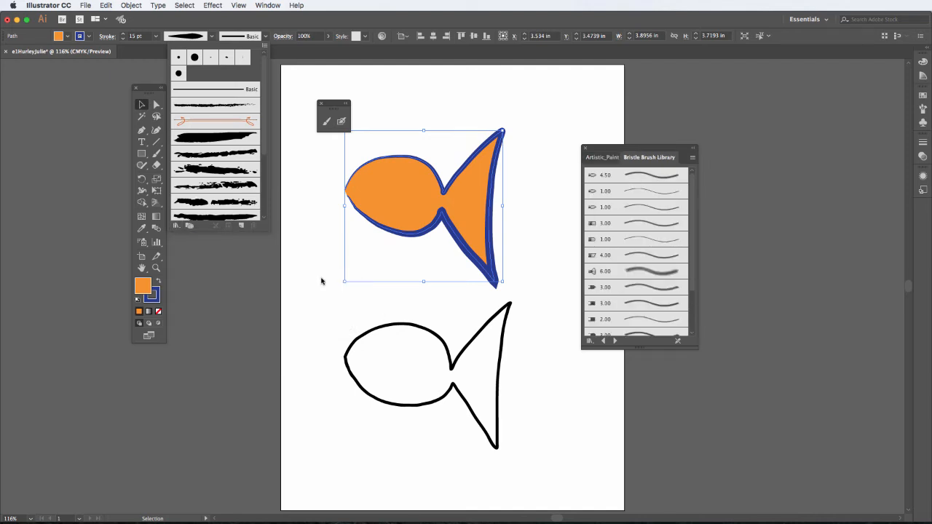
pyautogui.click(638, 158)
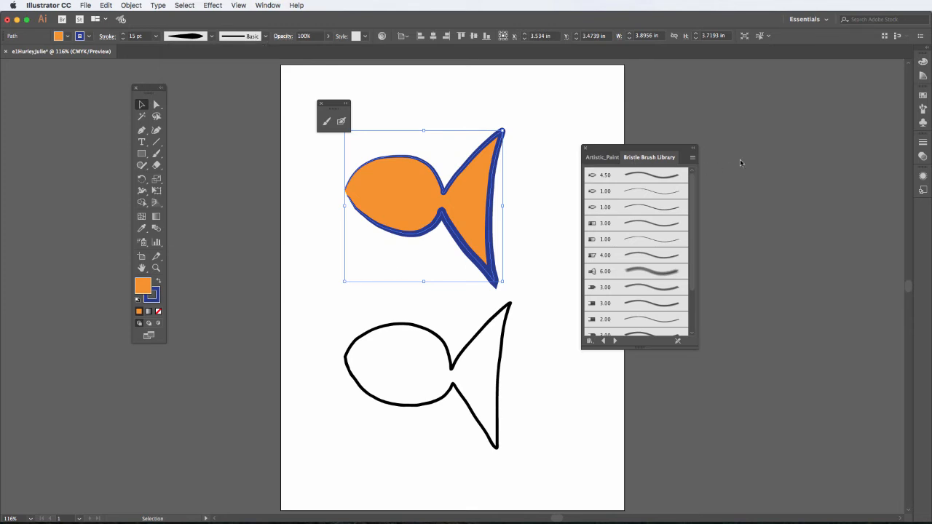
pyautogui.moveTo(670, 159); pyautogui.dragTo(776, 163)
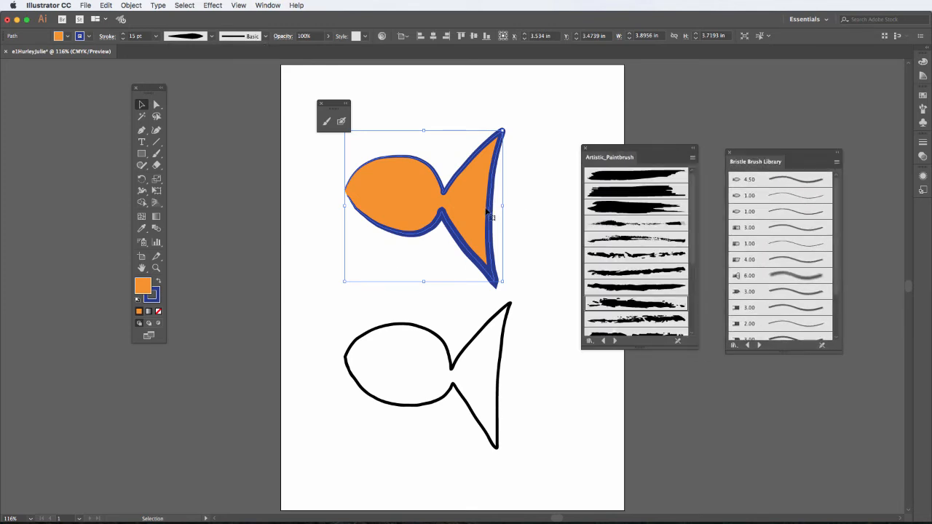
# - Try Artistic_Paintbrush brushes on the upper fish's outline, finishing with the broken dry-stroke brush, sixth in the library
pyautogui.click(635, 257)
pyautogui.click(640, 287)
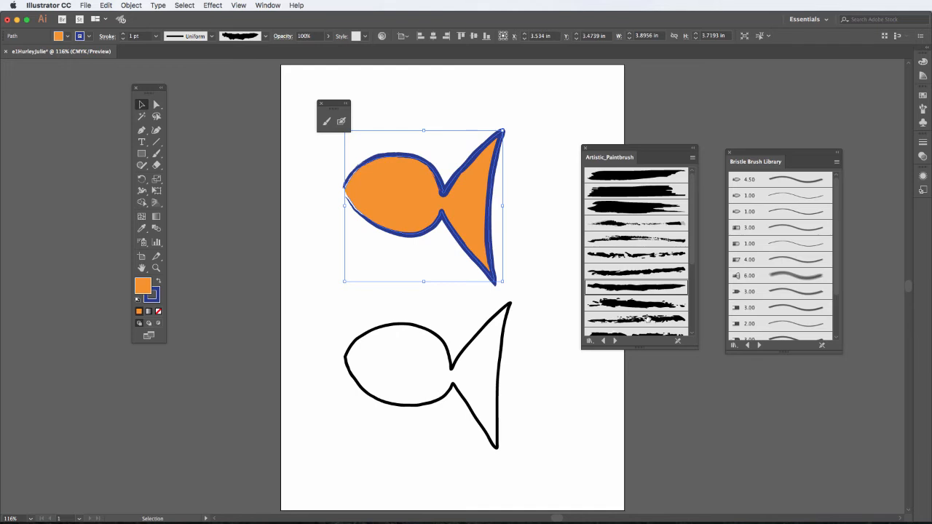
pyautogui.click(643, 255)
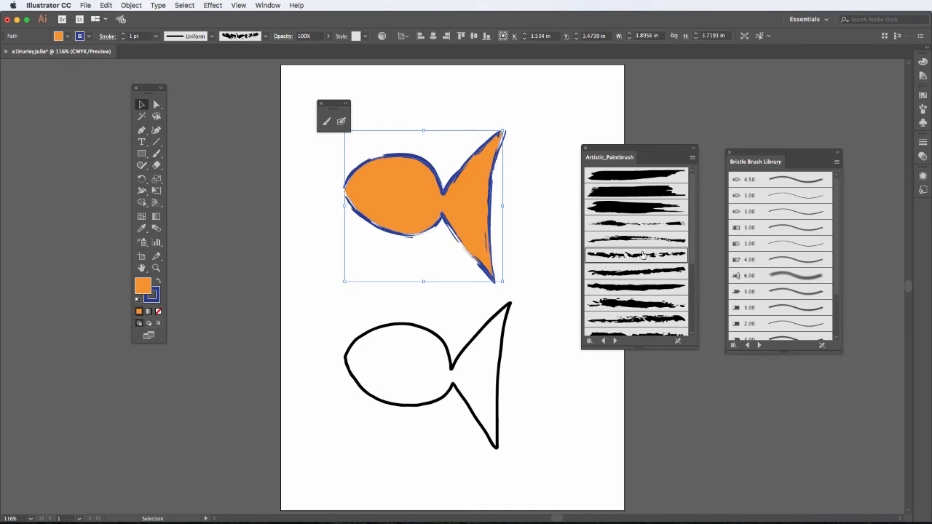
# - Expand the appearance of the upper fish and directly select its upper and lower outline pieces
pyautogui.click(132, 6)
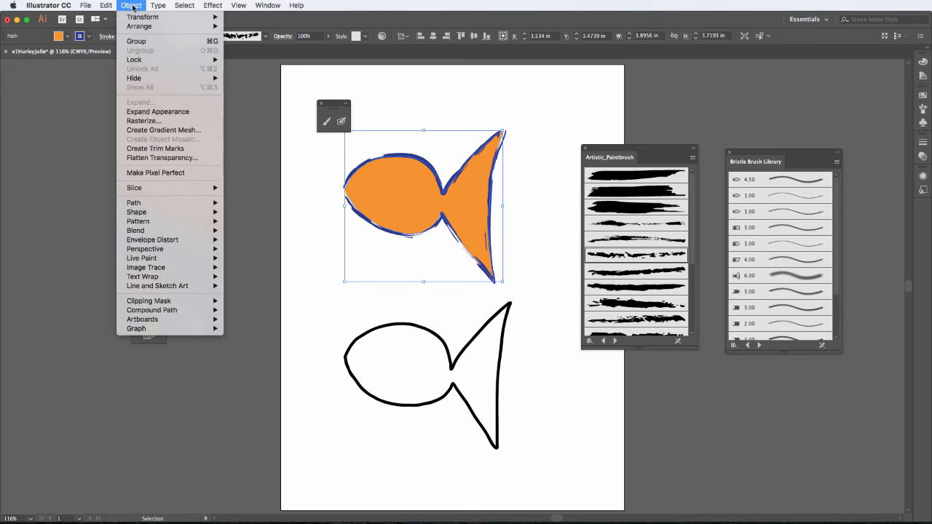
pyautogui.click(147, 112)
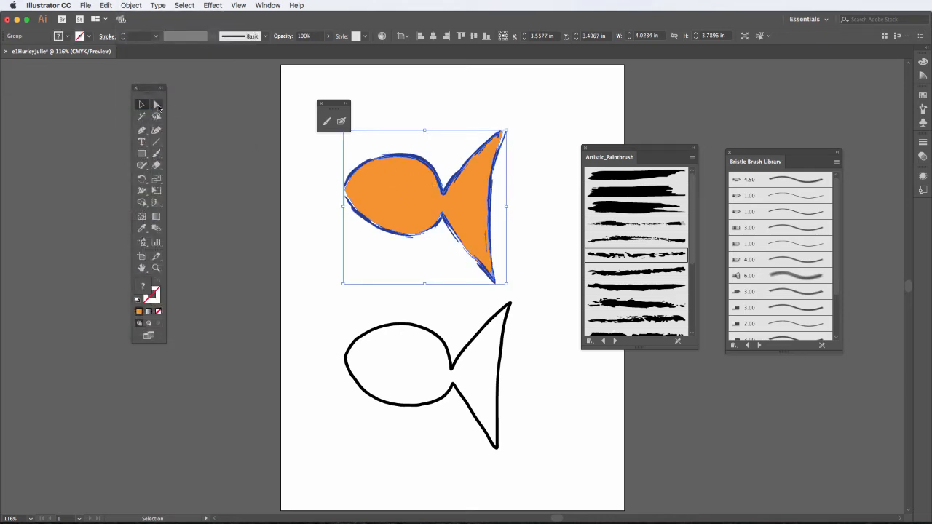
pyautogui.click(158, 107)
pyautogui.click(377, 145)
pyautogui.click(410, 159)
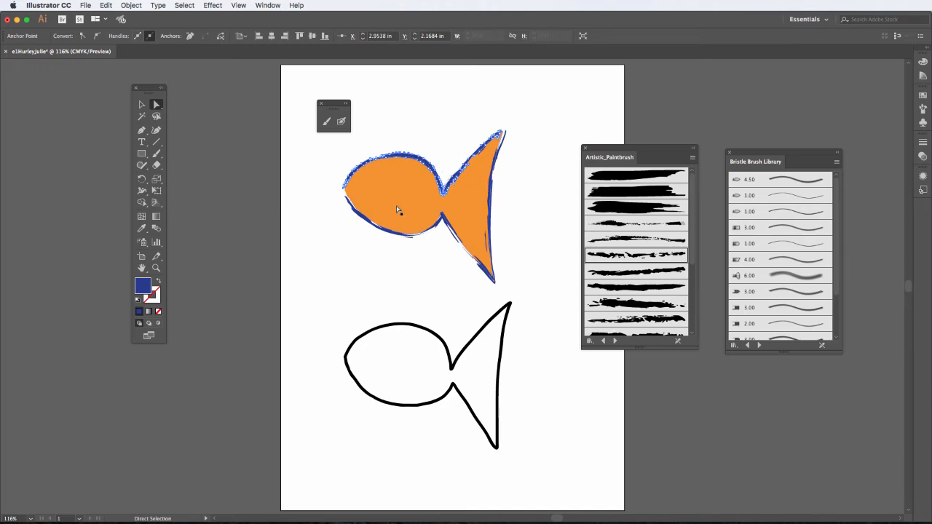
pyautogui.click(353, 206)
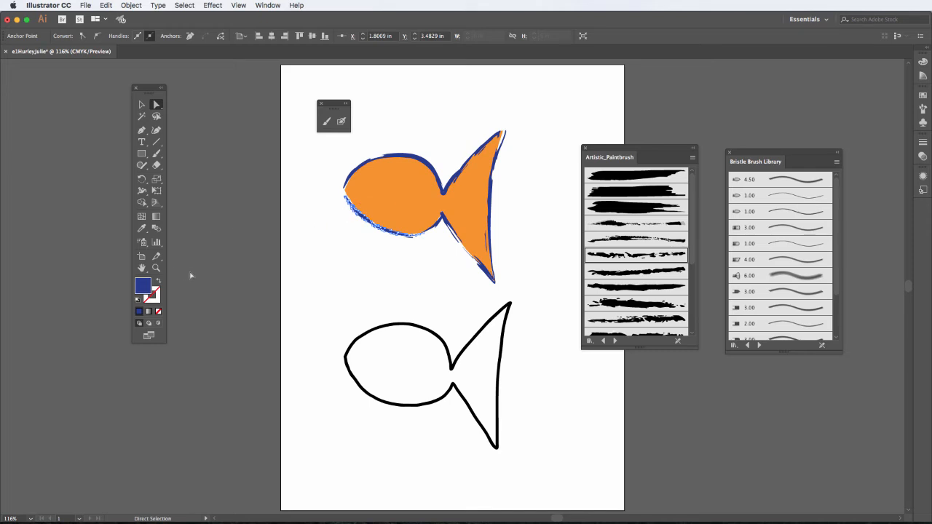
# - Extend the tip of the lower outline piece to the upper fish's nose and delete the stray sliver under the belly
pyautogui.press('super+equal')
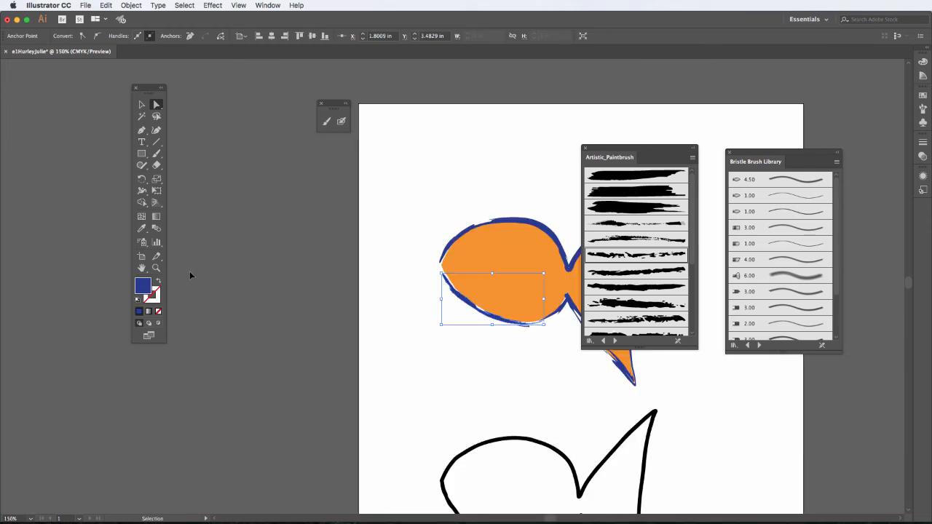
pyautogui.press('super+equal')
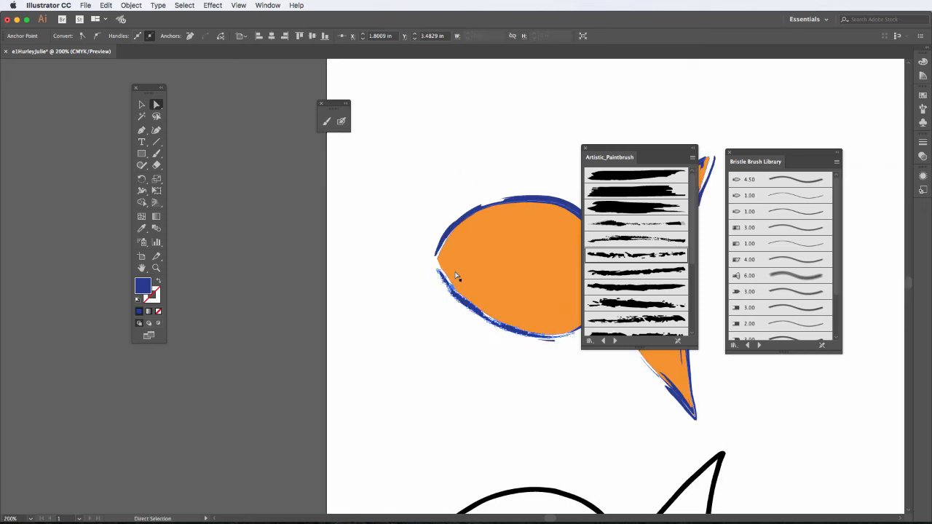
pyautogui.moveTo(437, 273); pyautogui.dragTo(433, 259)
pyautogui.click(449, 327)
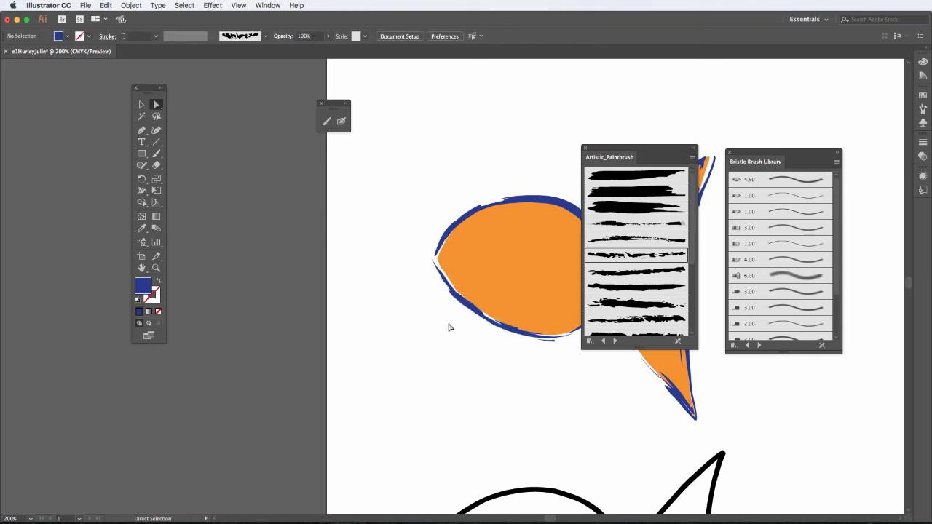
pyautogui.click(554, 343)
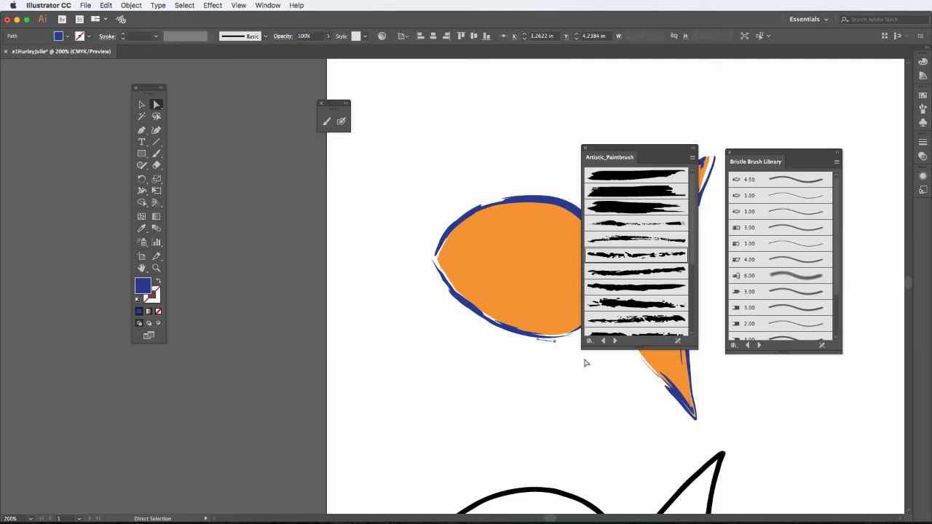
pyautogui.press('Delete')
# - Adjust the orange fill's anchor points around the upper fish's nose
pyautogui.press('space')
pyautogui.moveTo(512, 279); pyautogui.dragTo(281, 254)
pyautogui.click(286, 271)
pyautogui.moveTo(287, 249); pyautogui.dragTo(294, 244)
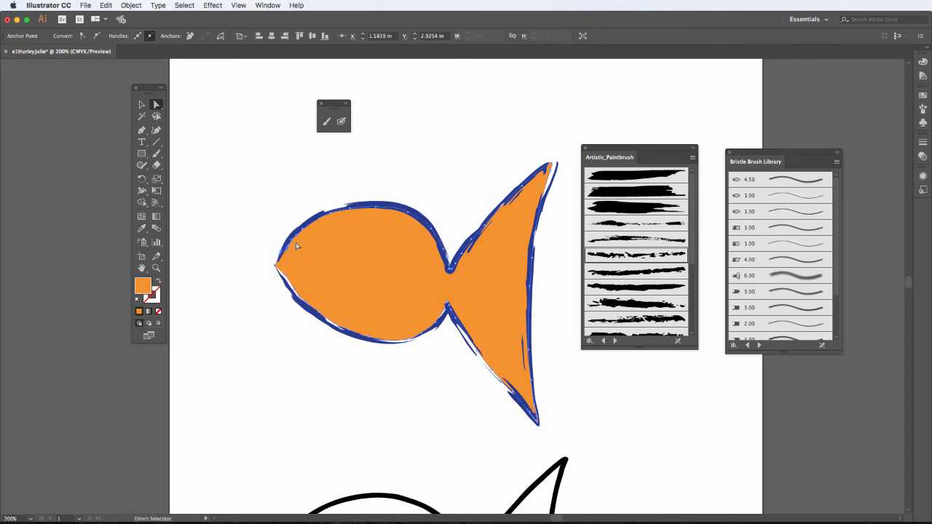
pyautogui.click(303, 231)
pyautogui.click(431, 371)
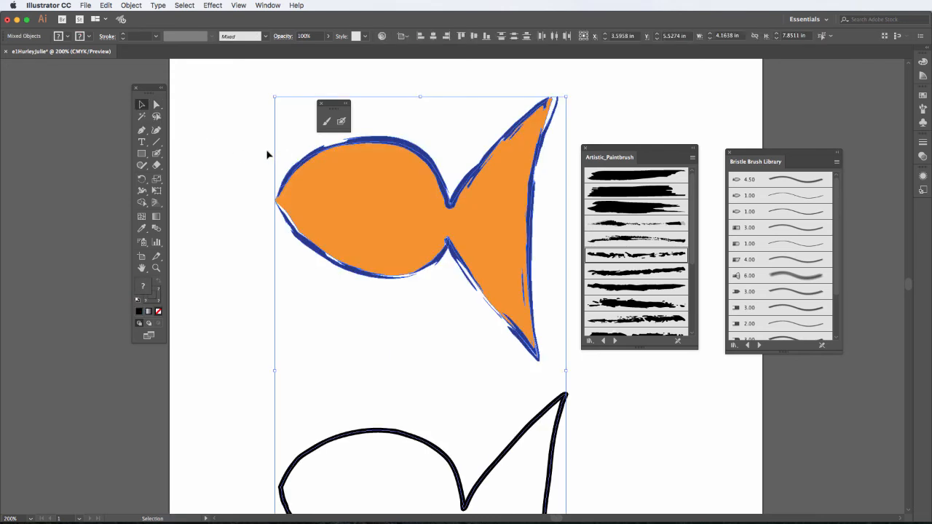
# - Delete the upper orange fish with its blue outline
pyautogui.click(268, 154)
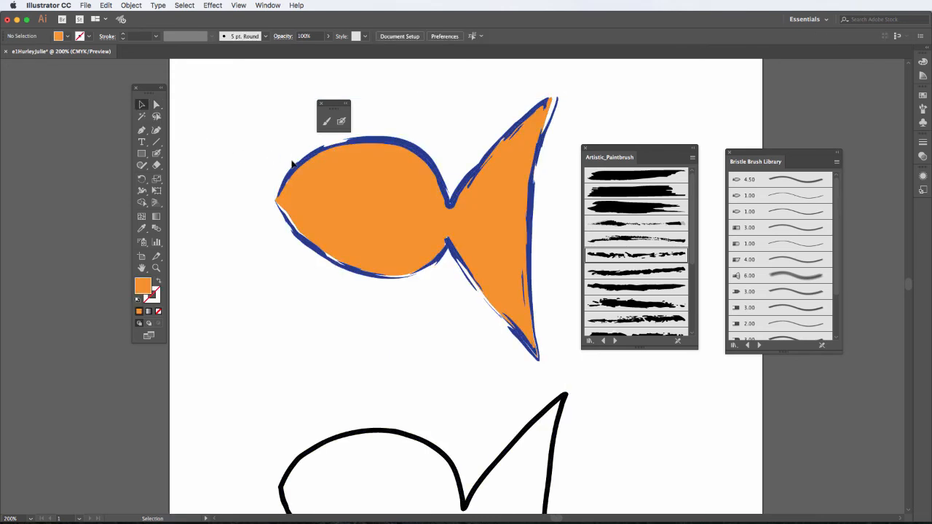
pyautogui.click(296, 166)
pyautogui.press('Delete')
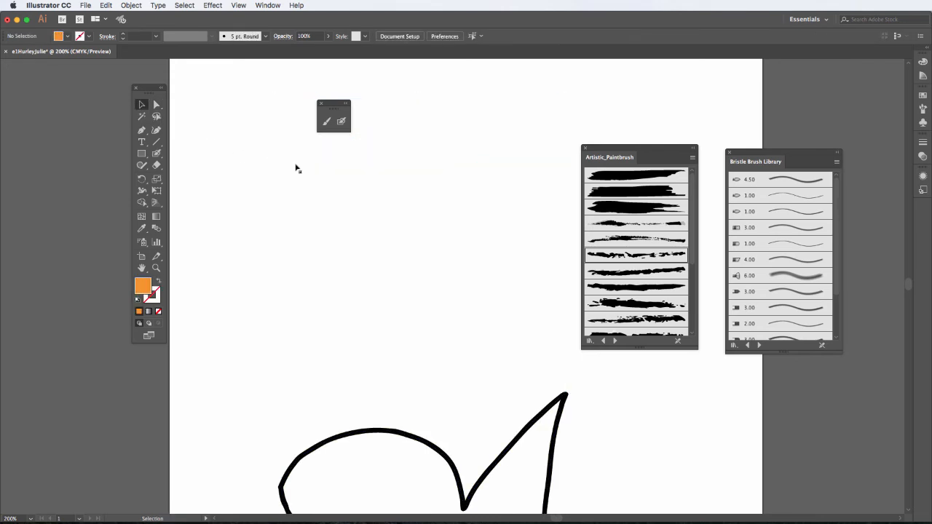
# - Draw an orange fish outline about 3.4 in wide and 2.5 in high above the black one with the Blob Brush
pyautogui.scroll(-5, 315, 191)
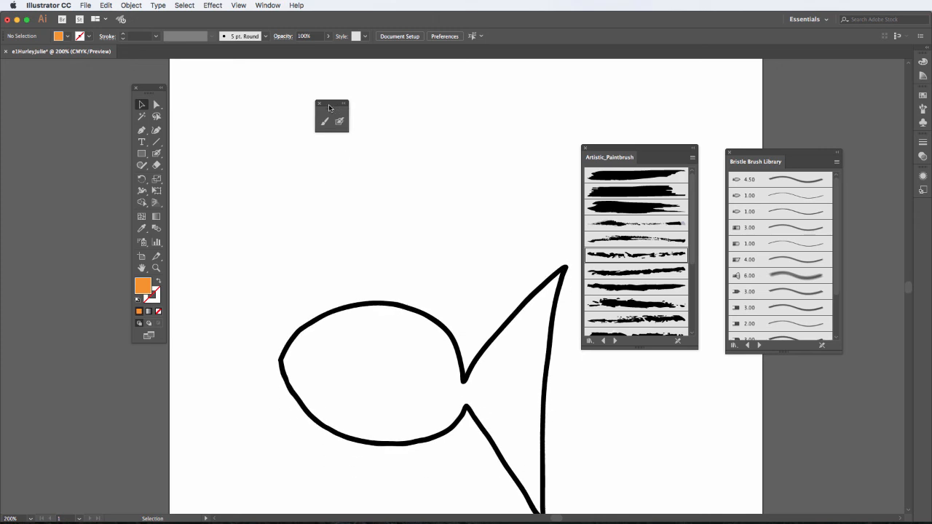
pyautogui.moveTo(328, 107); pyautogui.dragTo(208, 80)
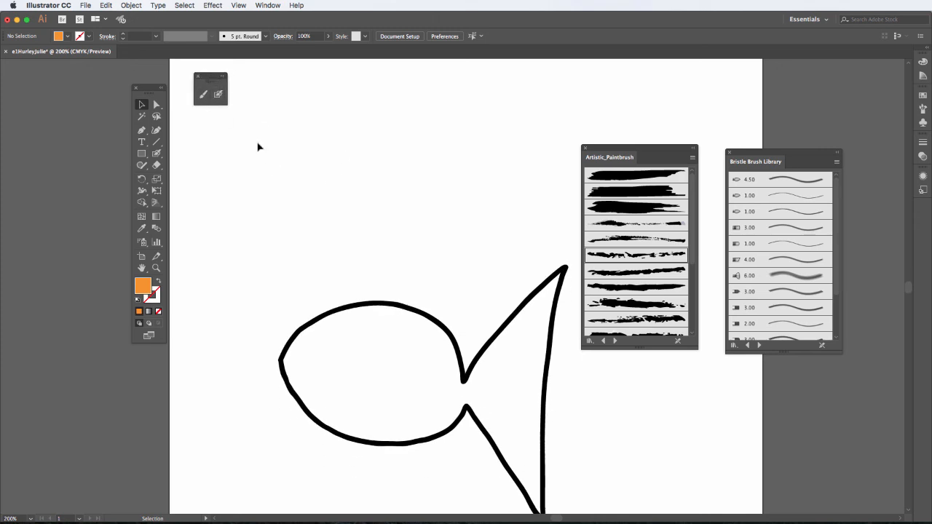
pyautogui.click(222, 97)
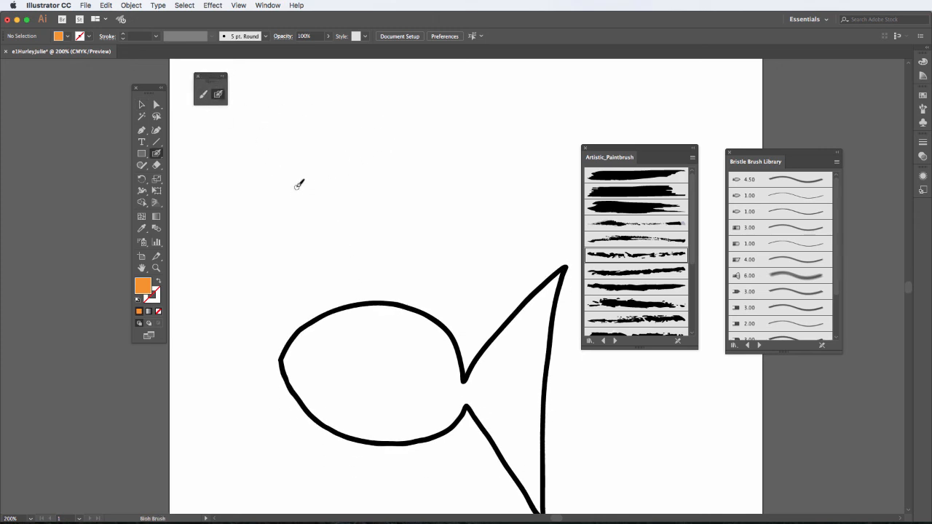
pyautogui.moveTo(294, 181)
pyautogui.mouseDown()
pyautogui.moveTo(403, 162)
pyautogui.moveTo(426, 182)
pyautogui.moveTo(523, 120)
pyautogui.moveTo(482, 206)
pyautogui.moveTo(469, 282)
pyautogui.moveTo(432, 220)
pyautogui.moveTo(415, 242)
pyautogui.moveTo(373, 248)
pyautogui.moveTo(301, 196)
pyautogui.mouseUp()
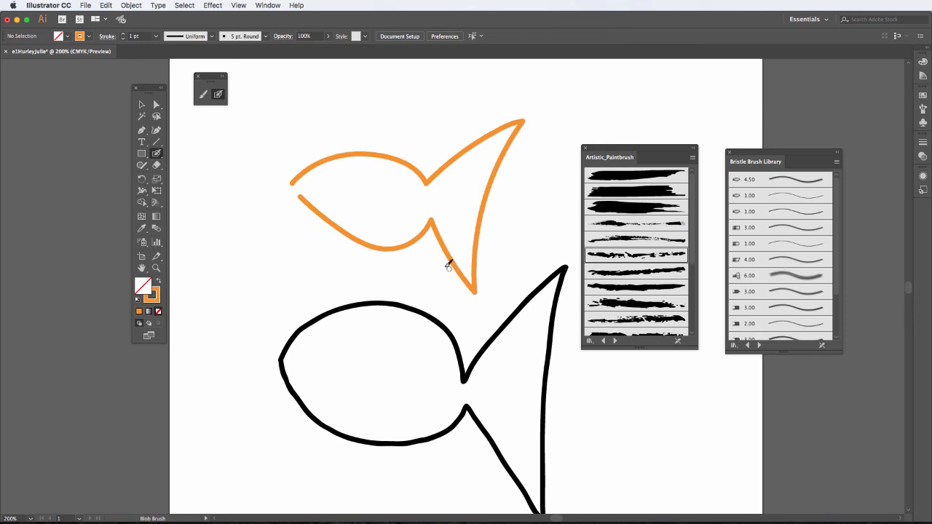
# - Select the orange Blob Brush fish and the black Paintbrush fish in turn to compare their fill and stroke
pyautogui.click(142, 106)
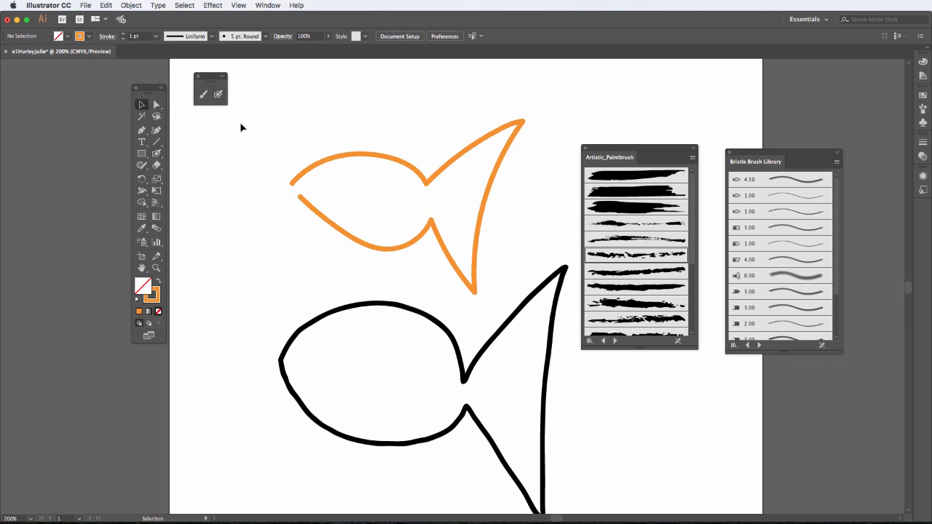
pyautogui.click(326, 164)
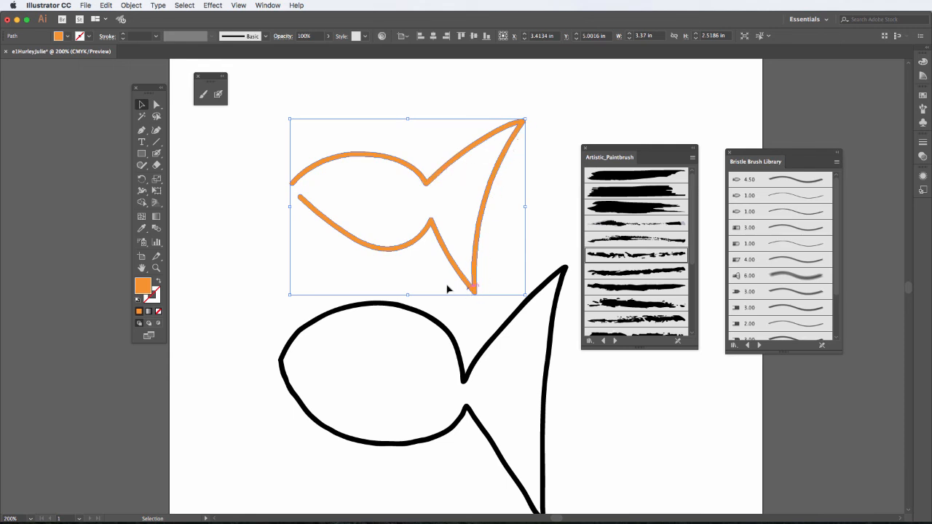
pyautogui.click(386, 306)
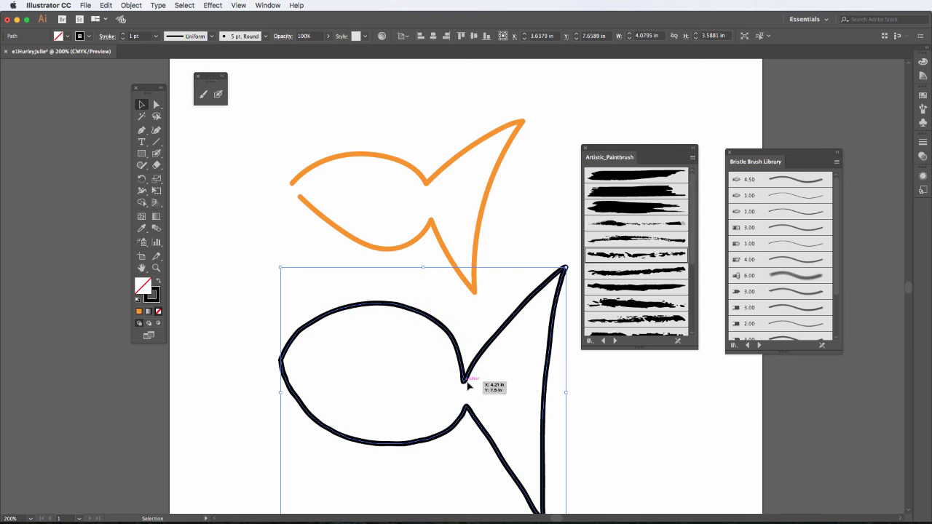
# - Give the orange Blob Brush fish a blue stroke and swap its fill and stroke colours
pyautogui.click(368, 245)
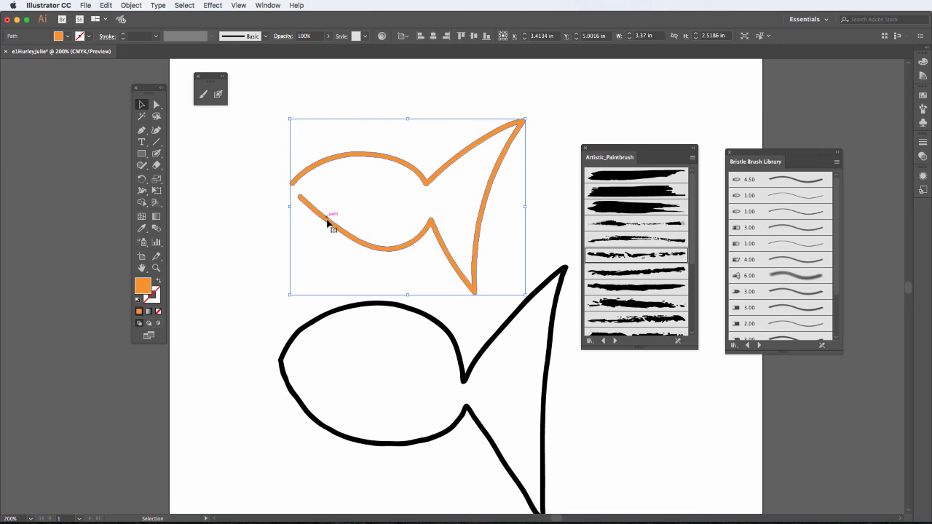
pyautogui.click(89, 37)
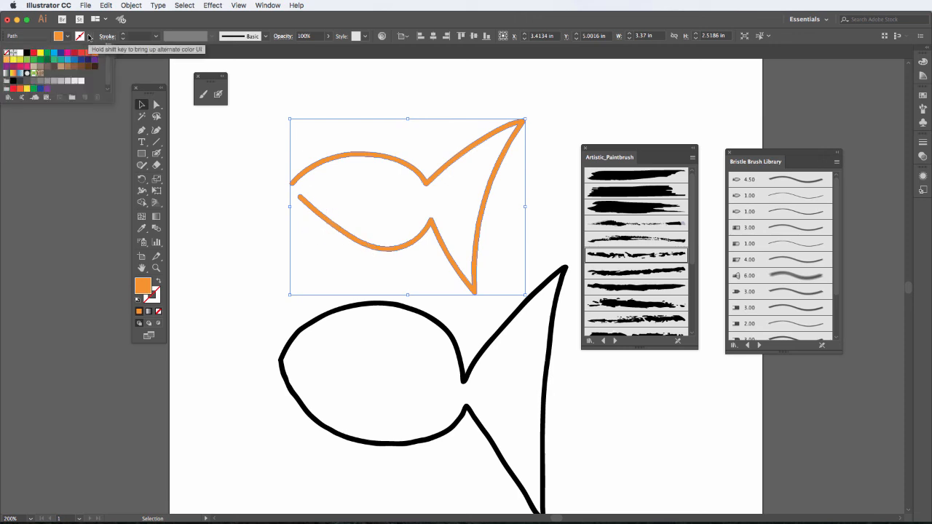
pyautogui.click(73, 61)
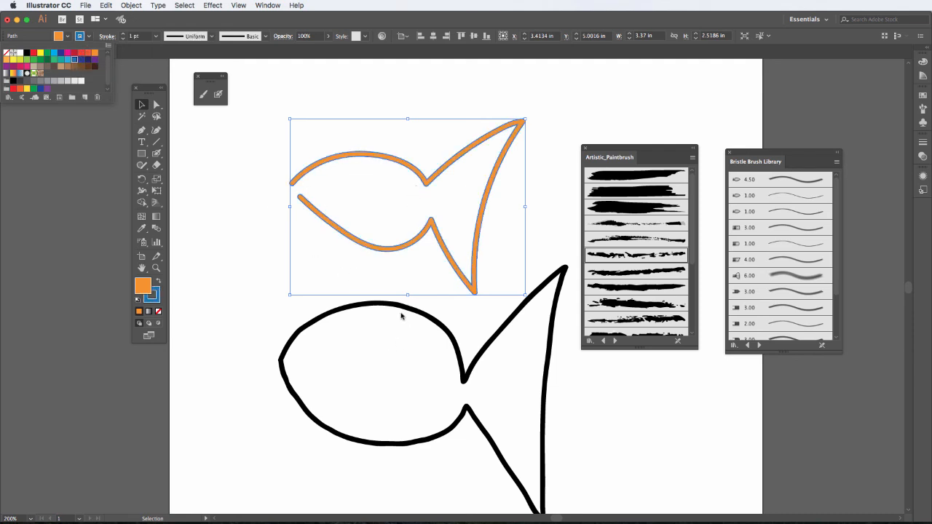
pyautogui.click(394, 307)
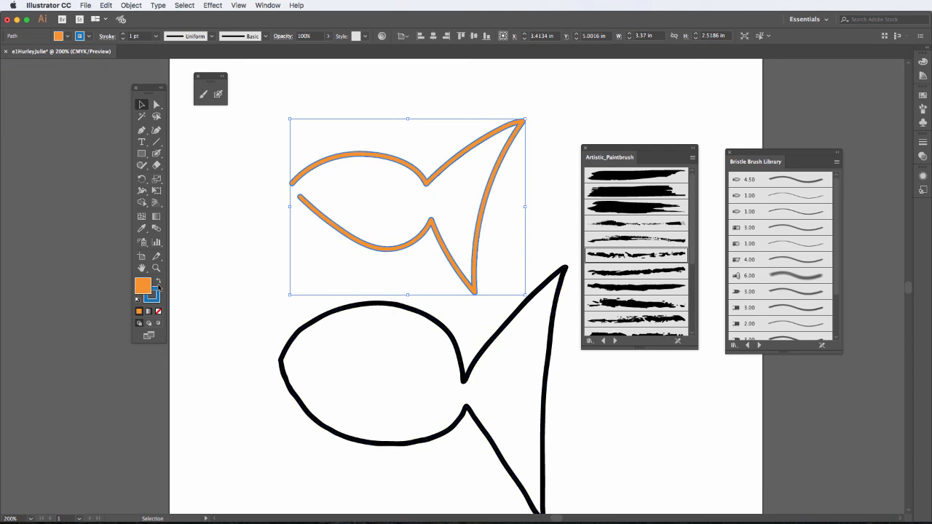
pyautogui.click(158, 281)
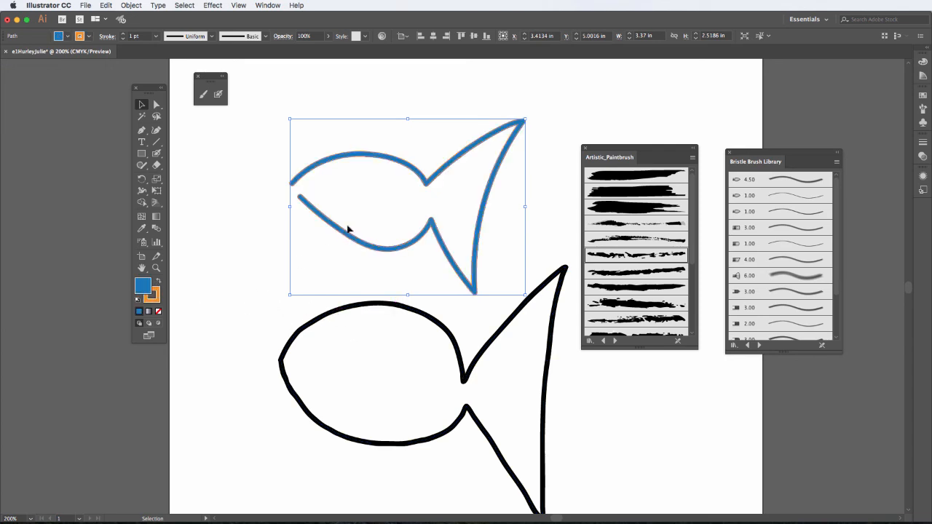
# - Fill the black-outlined lower fish with blue and swap its colours to a black fill with a blue stroke
pyautogui.click(377, 304)
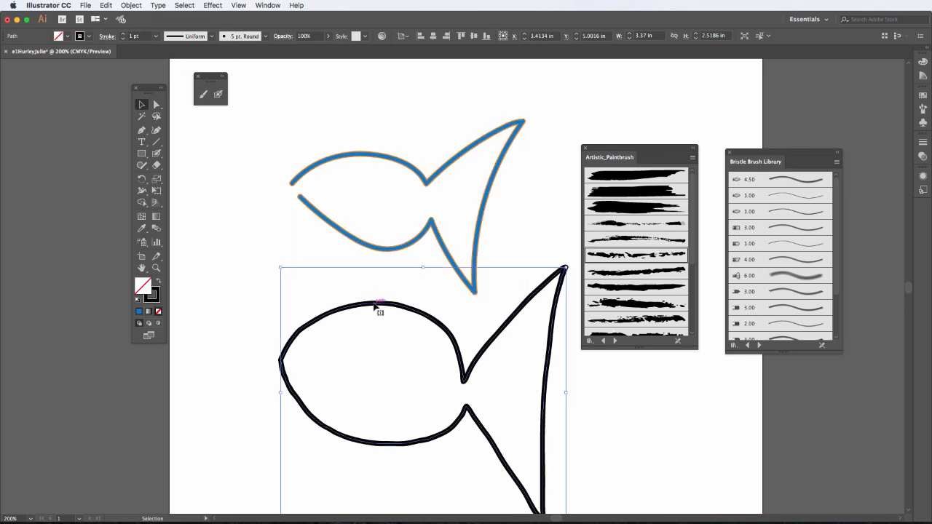
pyautogui.click(139, 312)
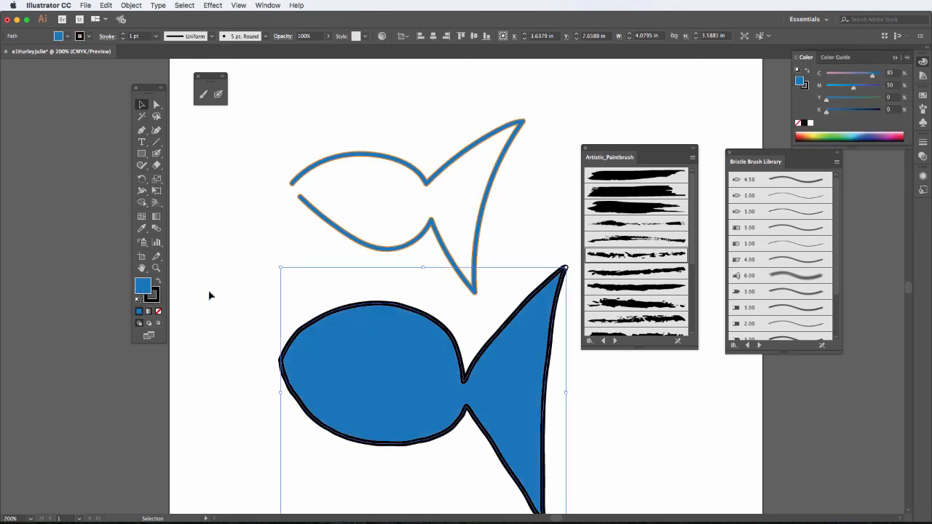
pyautogui.click(158, 284)
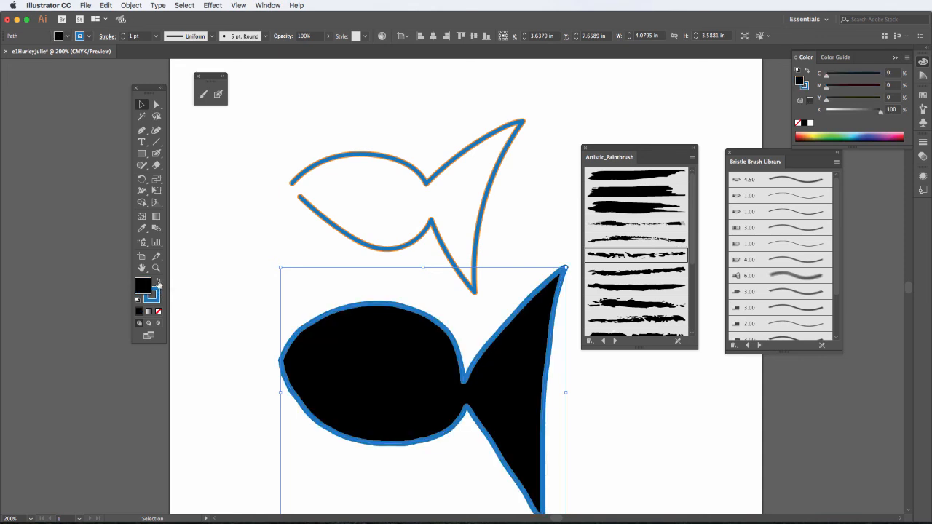
pyautogui.click(158, 284)
pyautogui.click(159, 284)
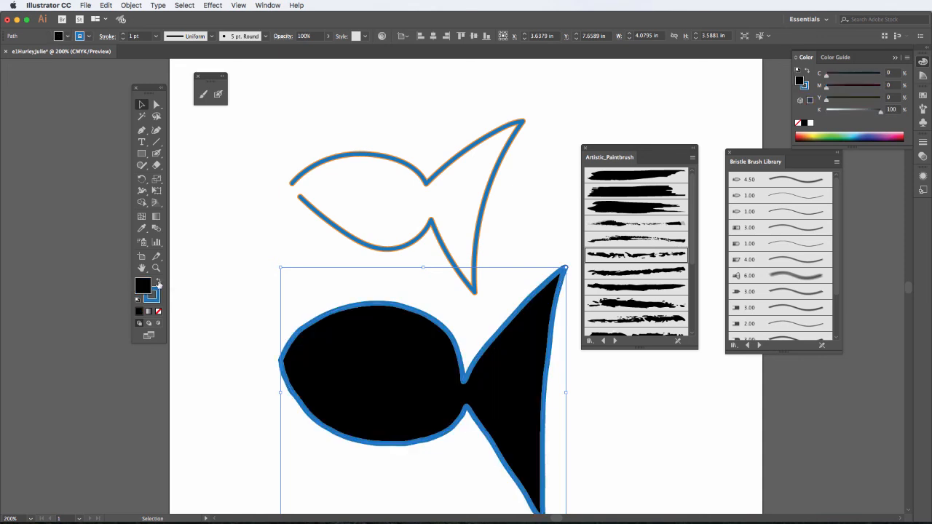
# - Swap the Blob Brush fish's colours to an orange fill with a blue stroke
pyautogui.click(373, 250)
pyautogui.click(158, 282)
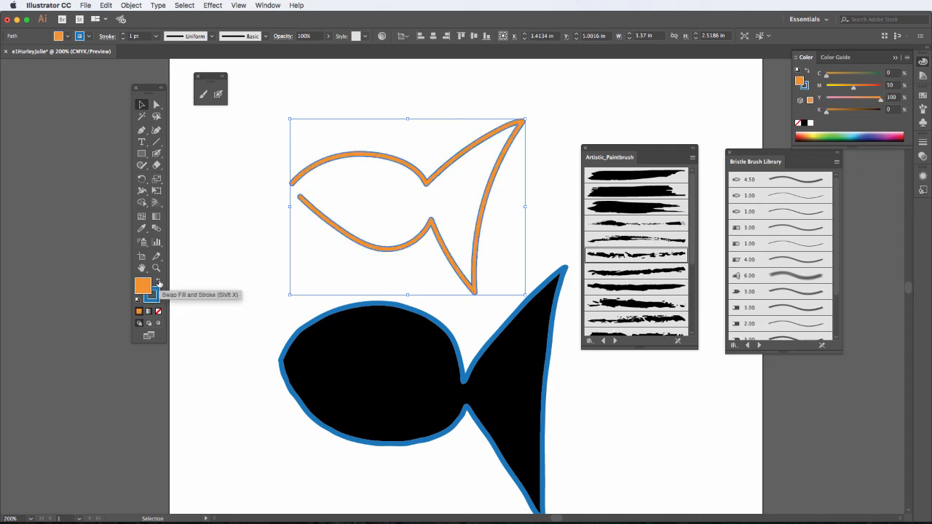
# - Draw a closed blue fish about 2.1 in wide and 1.4 in high above the orange one with the Blob Brush, and select it
pyautogui.click(218, 95)
pyautogui.scroll(5, 390, 142)
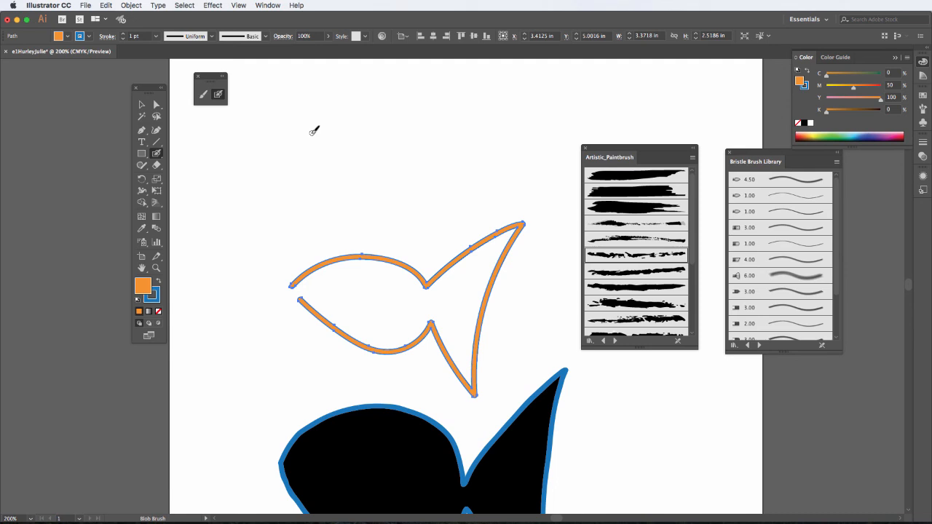
pyautogui.moveTo(313, 132)
pyautogui.mouseDown()
pyautogui.moveTo(386, 119)
pyautogui.moveTo(394, 138)
pyautogui.moveTo(417, 116)
pyautogui.moveTo(454, 107)
pyautogui.moveTo(424, 197)
pyautogui.moveTo(398, 156)
pyautogui.moveTo(370, 174)
pyautogui.moveTo(313, 133)
pyautogui.mouseUp()
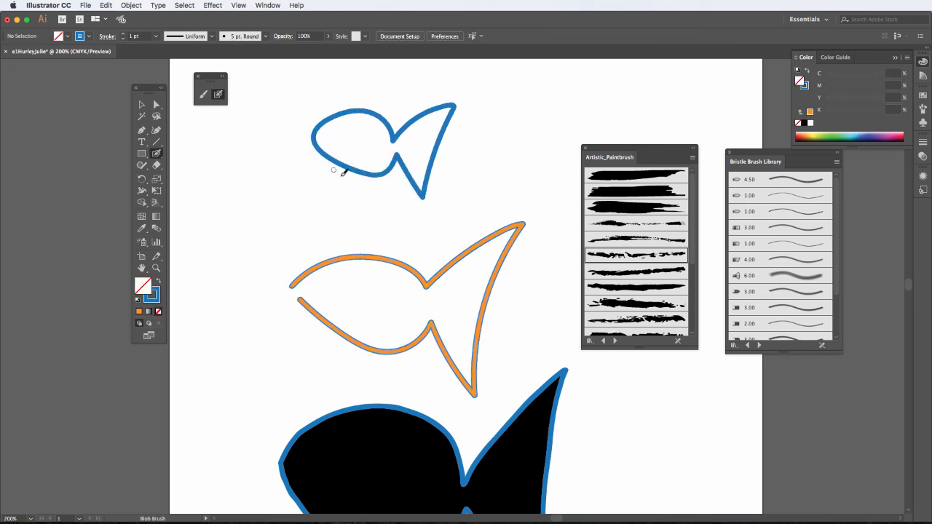
pyautogui.click(141, 104)
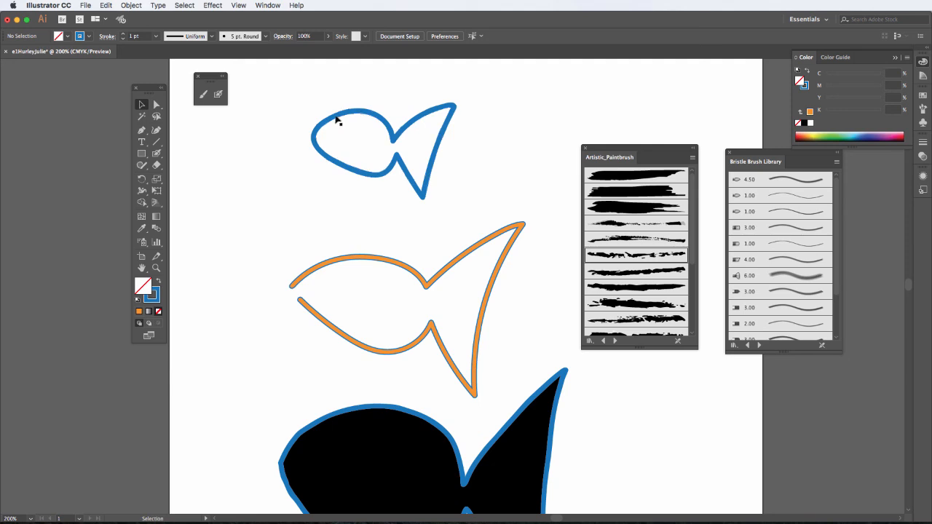
pyautogui.click(336, 119)
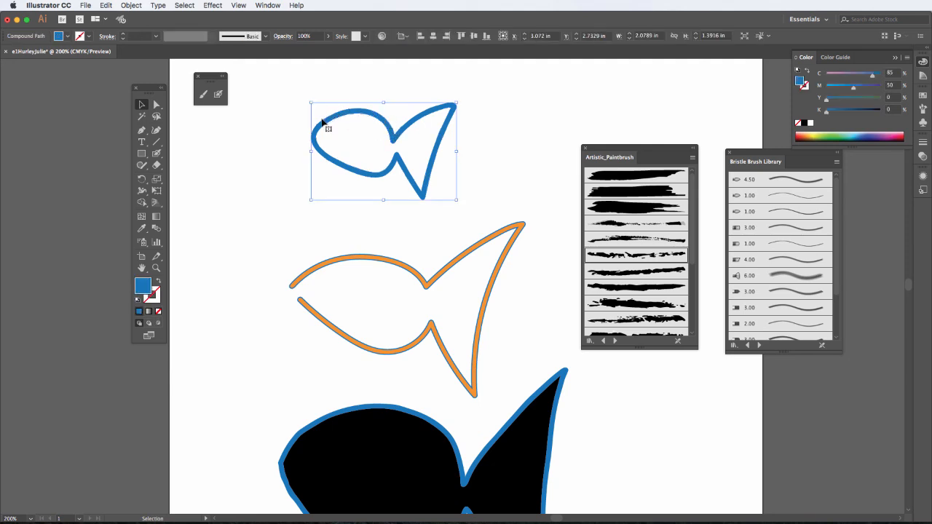